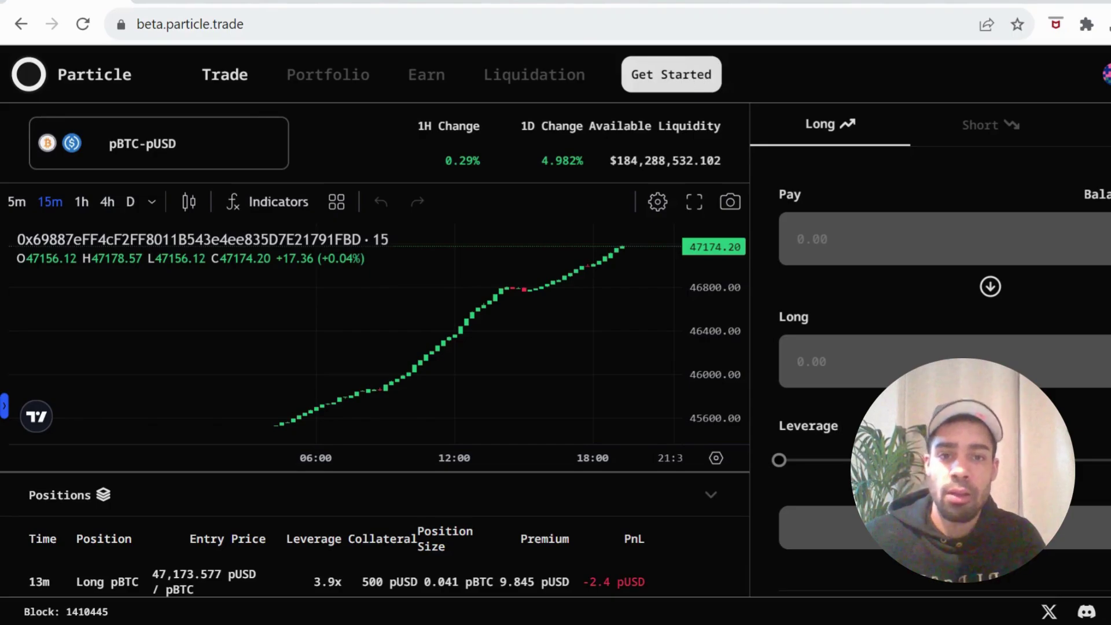
- Review the Beta Test Stage-2 instructions, then browse the available trading pairs
click(694, 74)
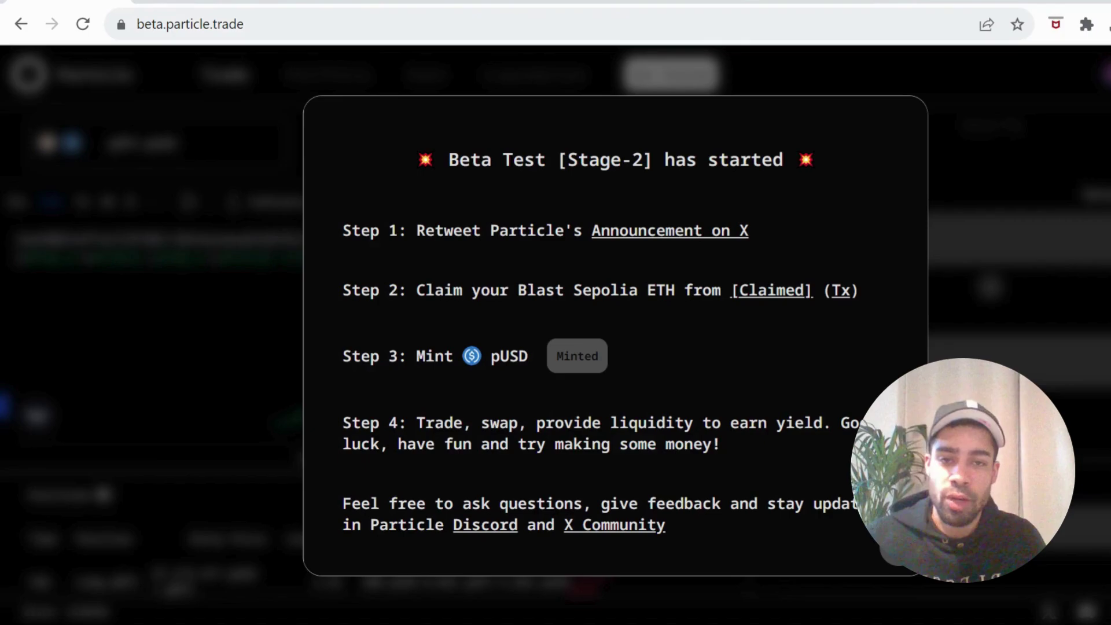
click(1001, 195)
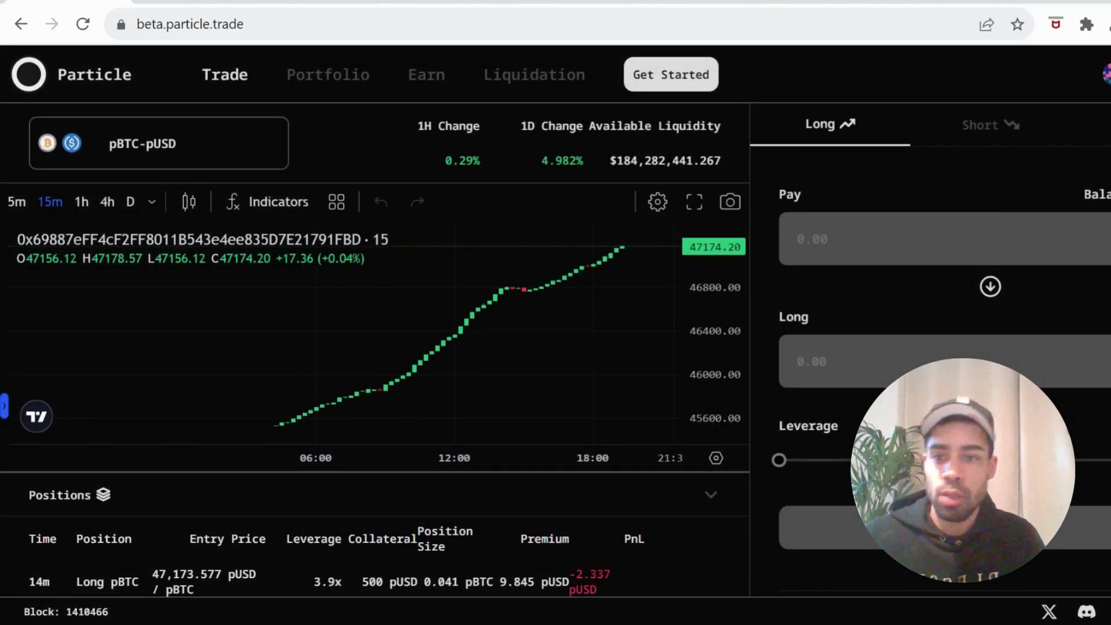
click(188, 167)
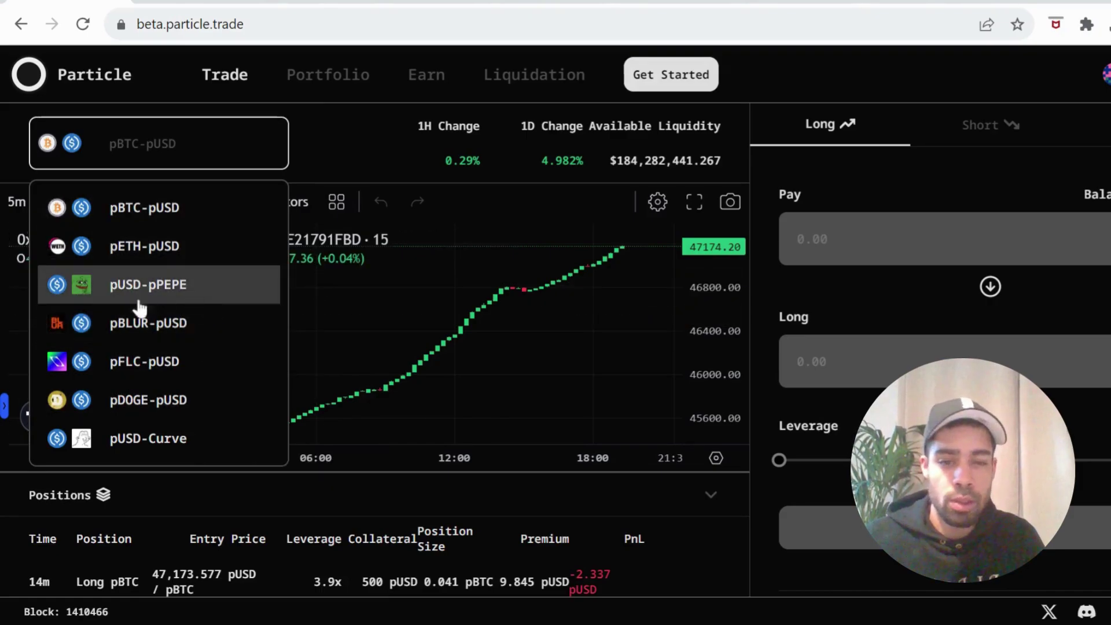
- Enter 500 pUSD to pay and raise leverage to about 2.7x, quoting roughly 0.0286 pBTC
click(852, 240)
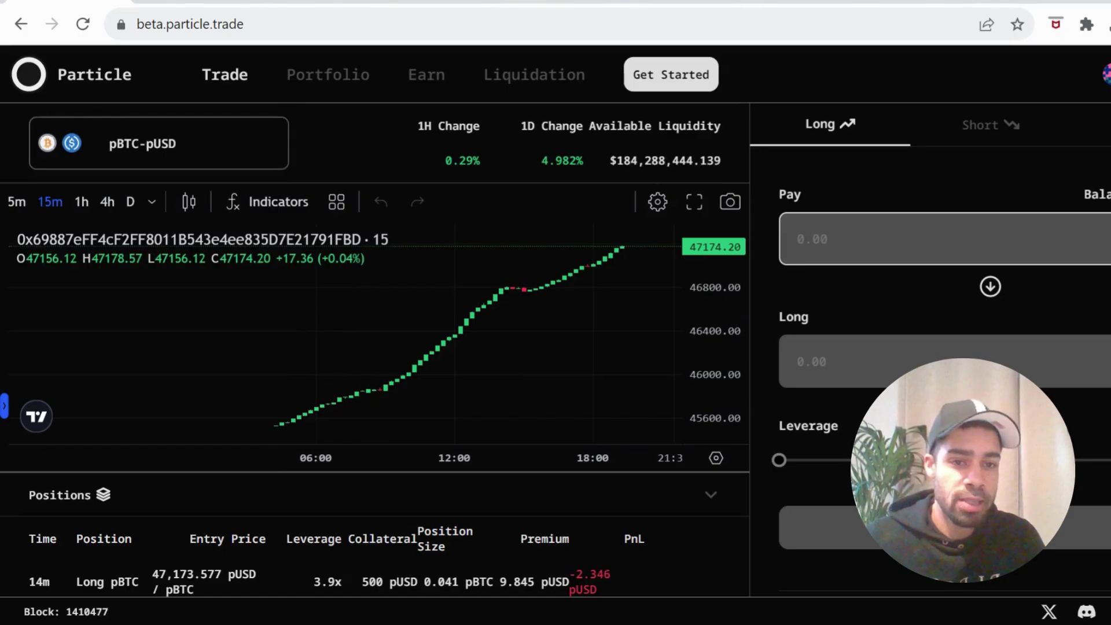
text(500)
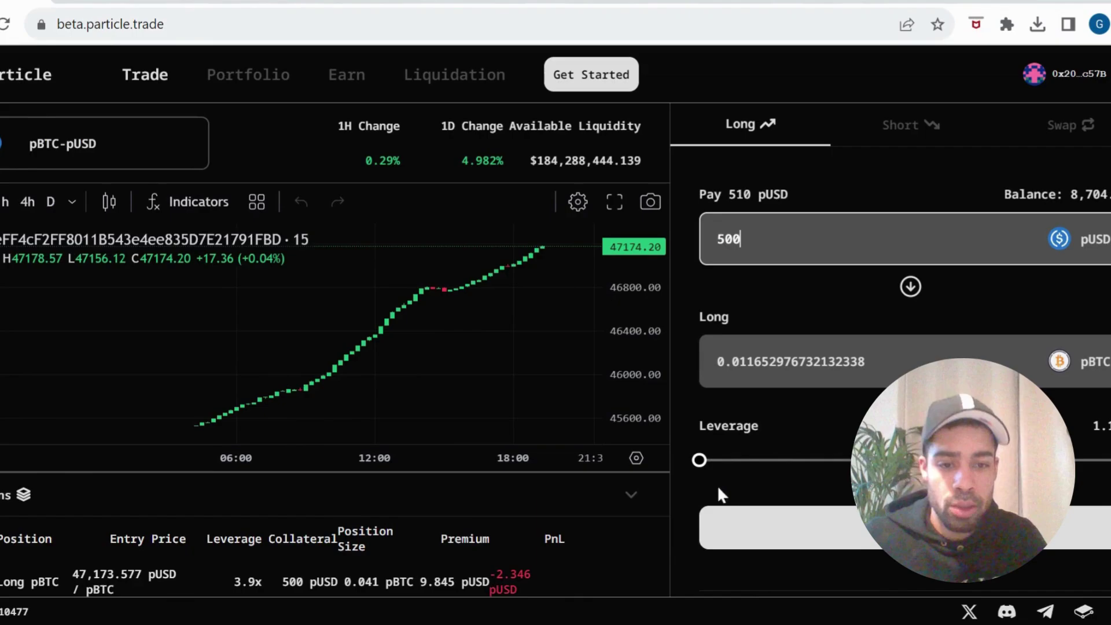
click(700, 462)
drag(701, 462, 776, 460)
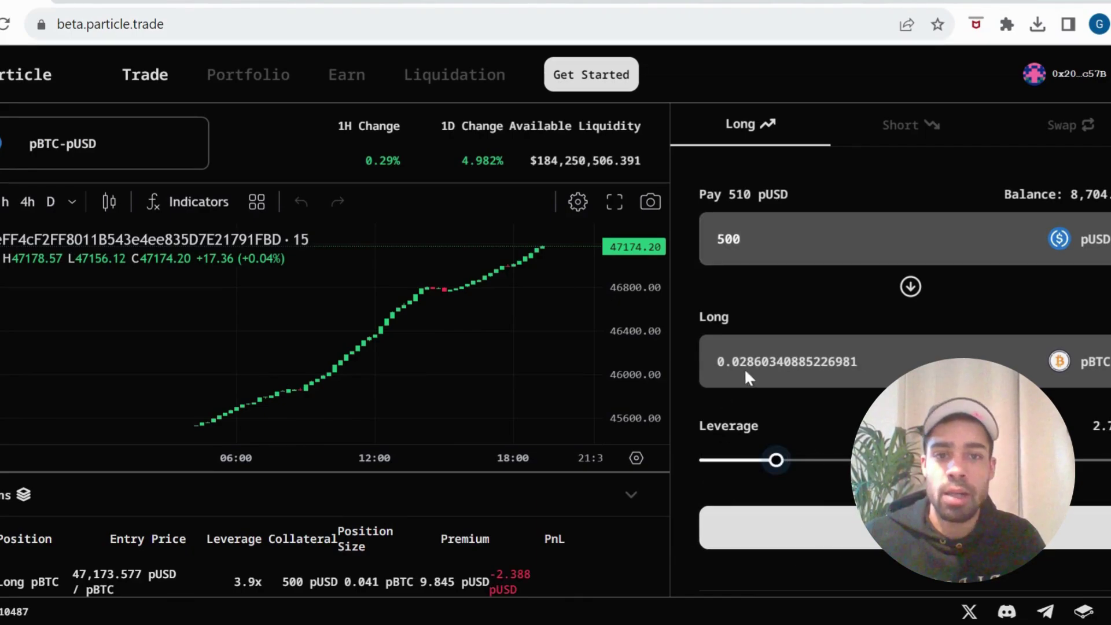
scroll(382, 405, down, 1)
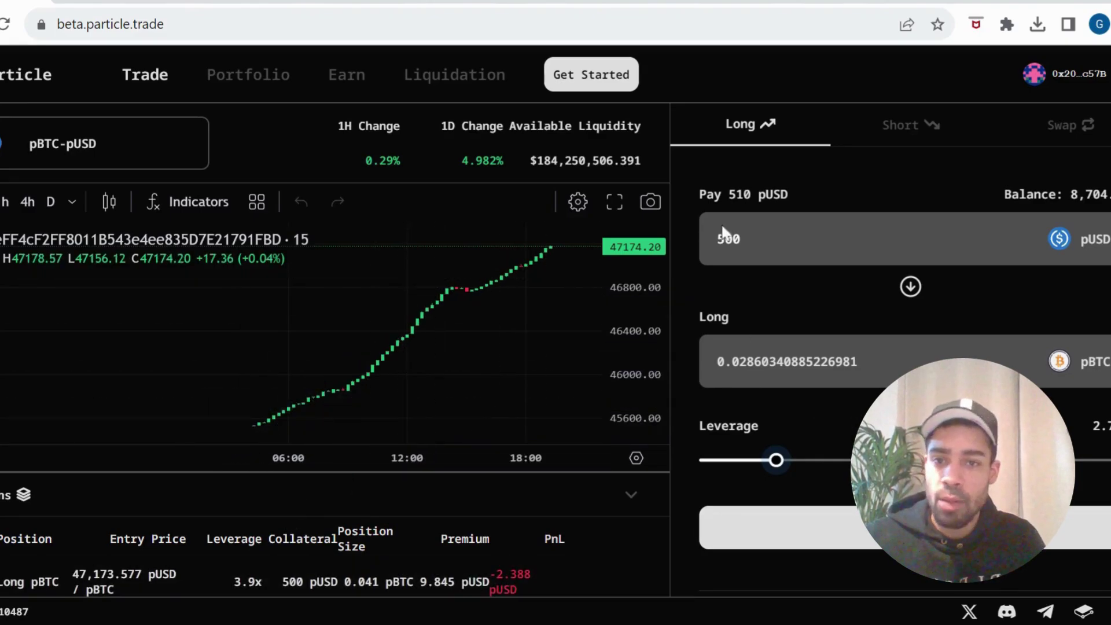
- Preview a swap paying pUSD for pBTC, then bring up the Earn page's pUSD-pBTC deposit form
click(1061, 130)
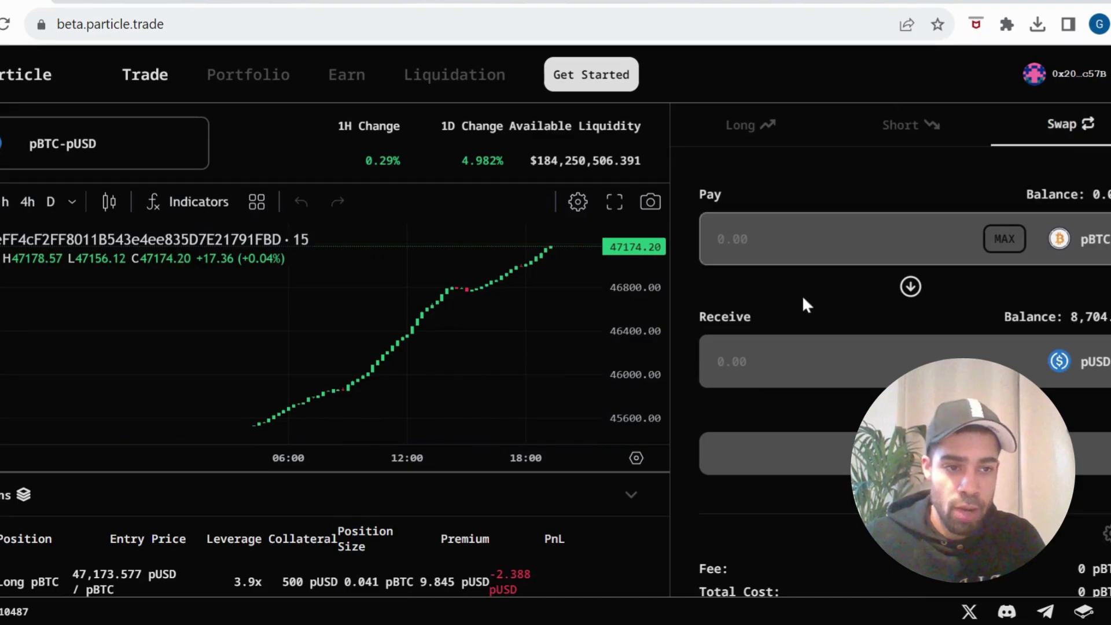
click(909, 289)
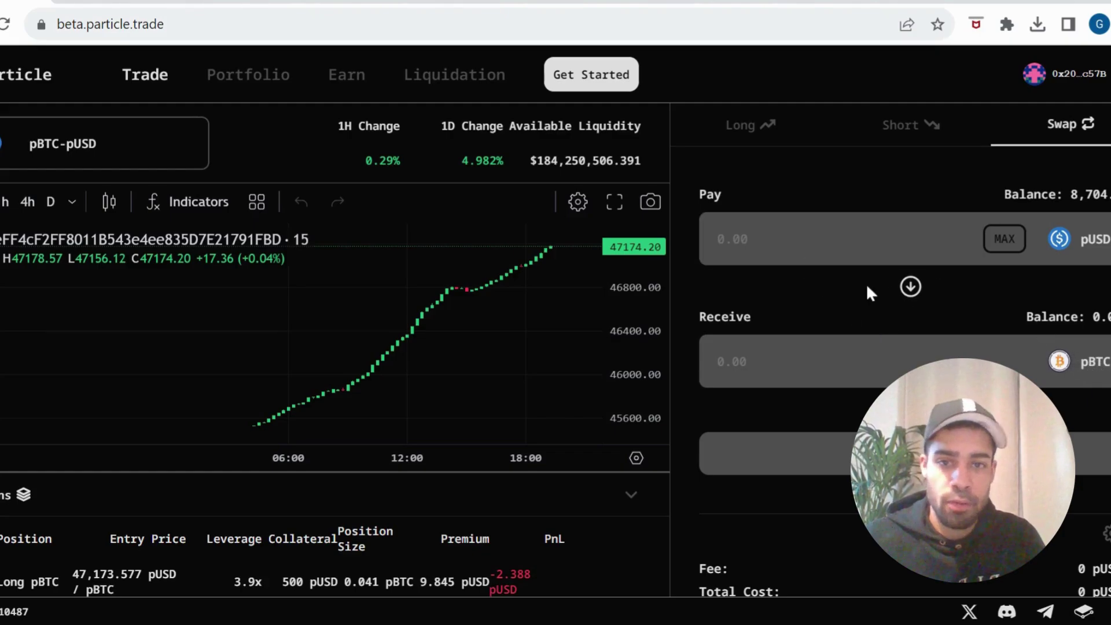
click(335, 78)
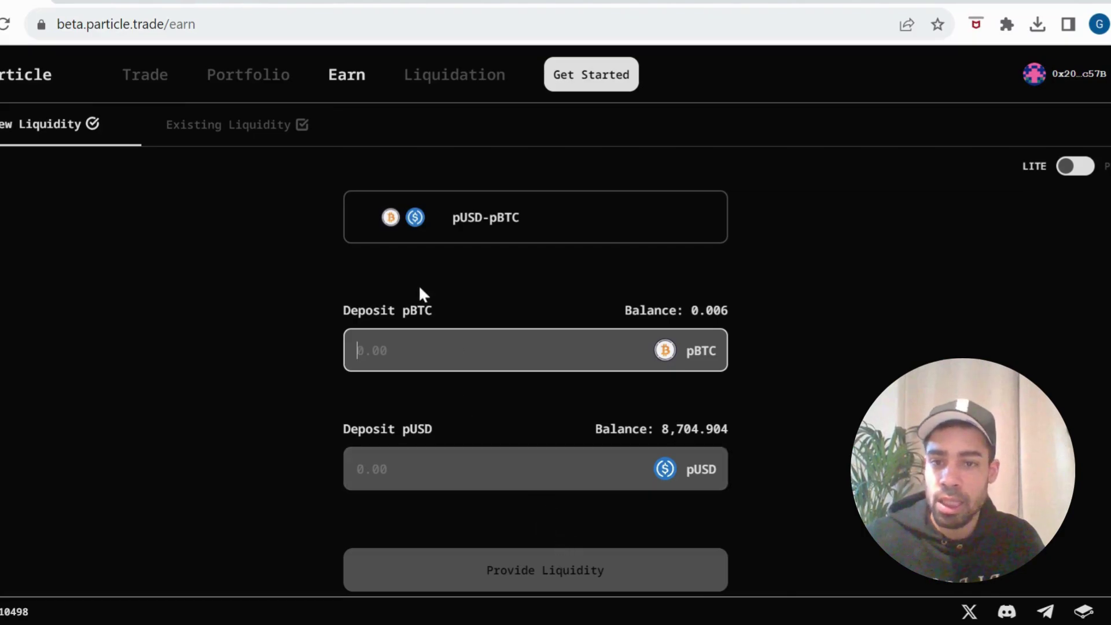
- Check the existing pBTC-pUSD liquidity worth $520.889, then return to the Trade page
click(208, 125)
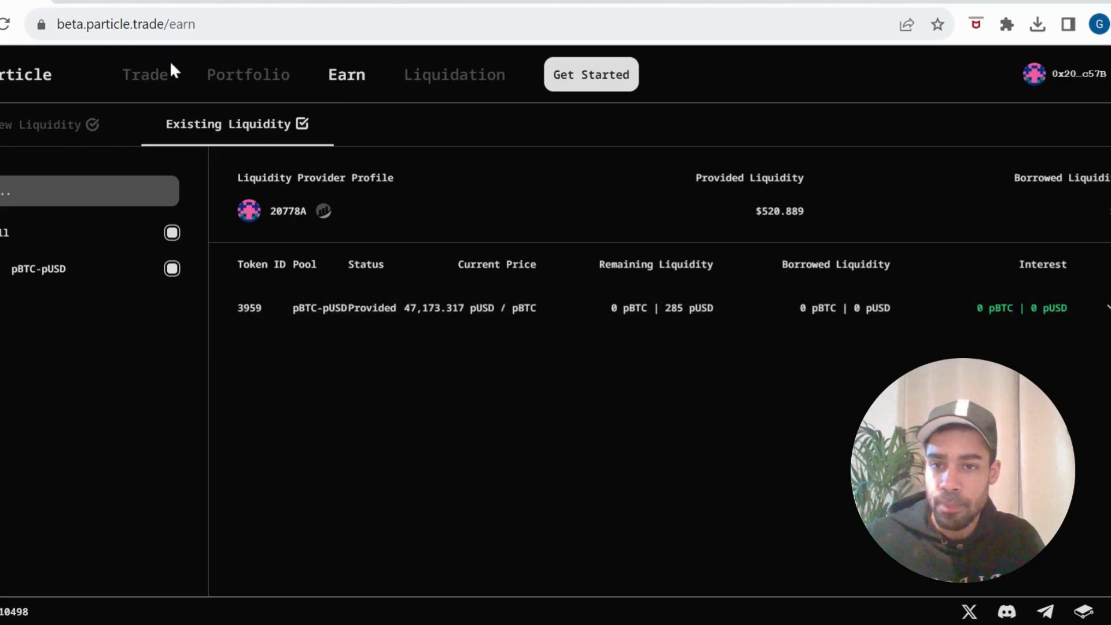
click(153, 79)
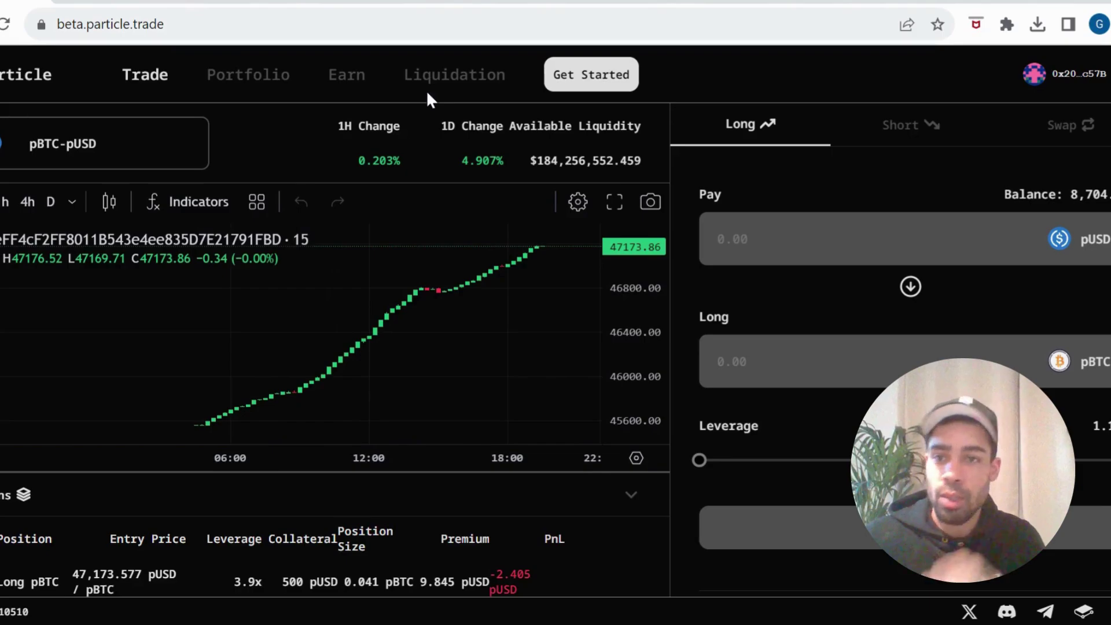
- Join the Particle guild from Discord's #guild channel to verify the wallet, receiving Guild Member and Beta Tester [Stage 1] roles
click(113, 2)
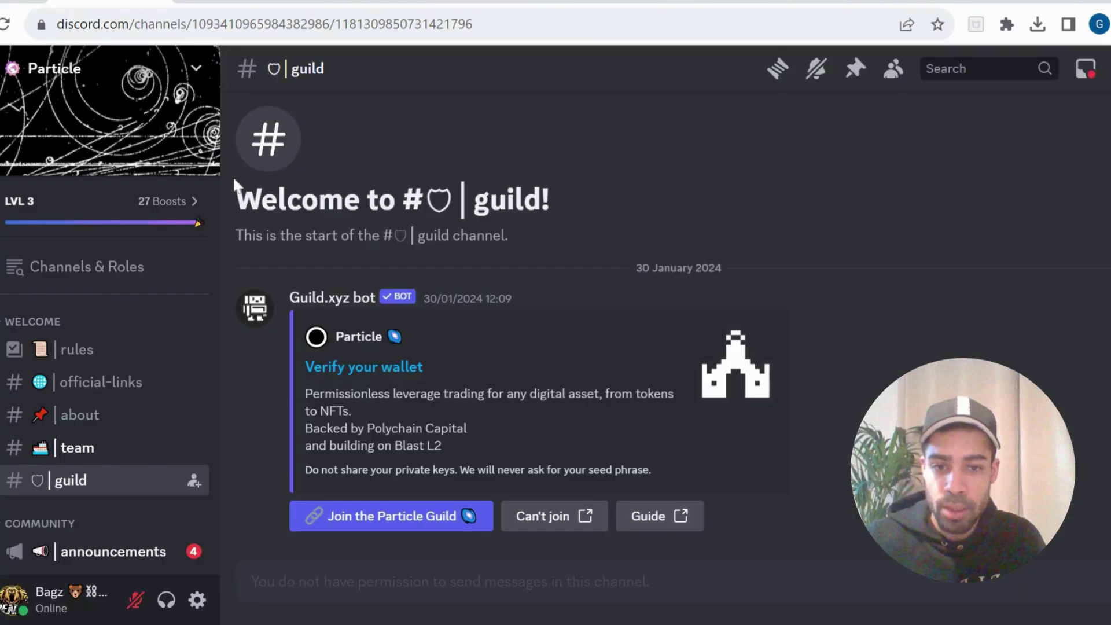
scroll(200, 384, down, 2)
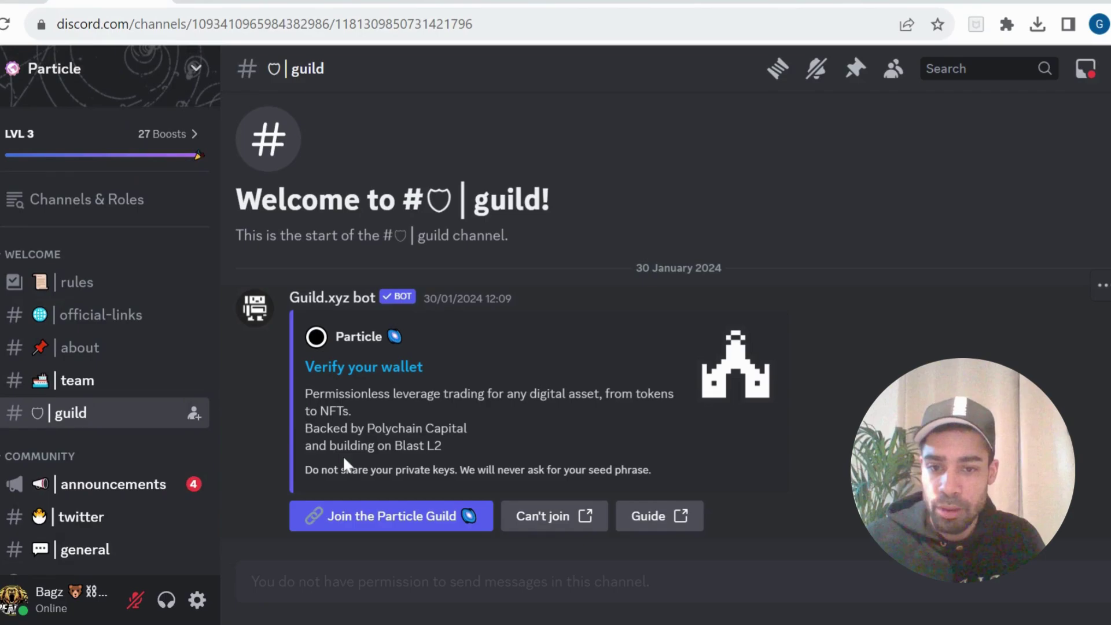
scroll(123, 498, down, 2)
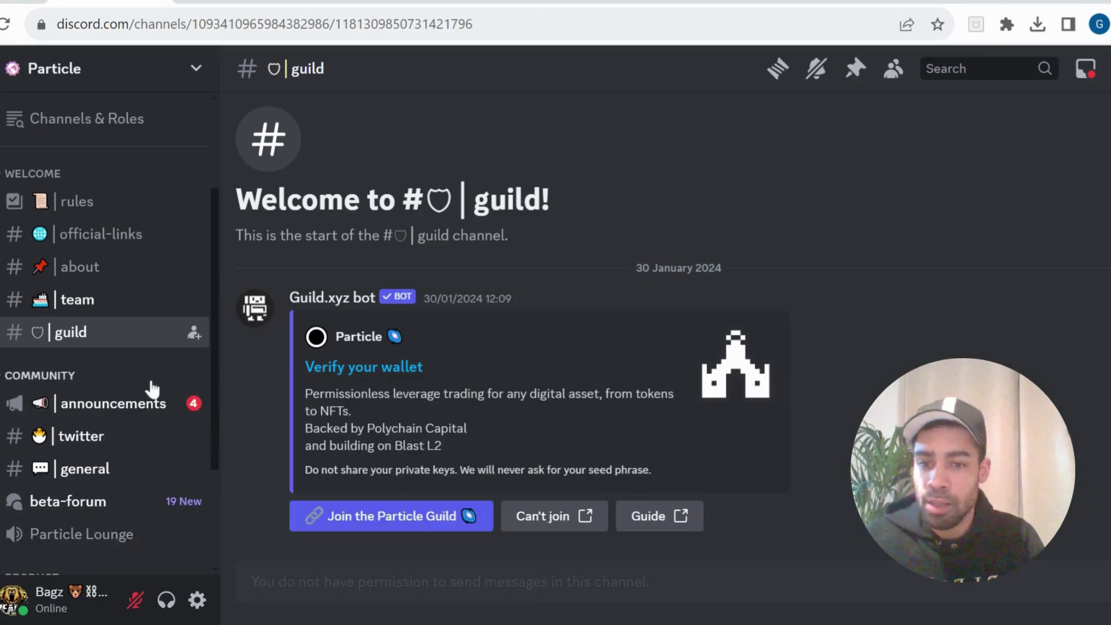
click(398, 525)
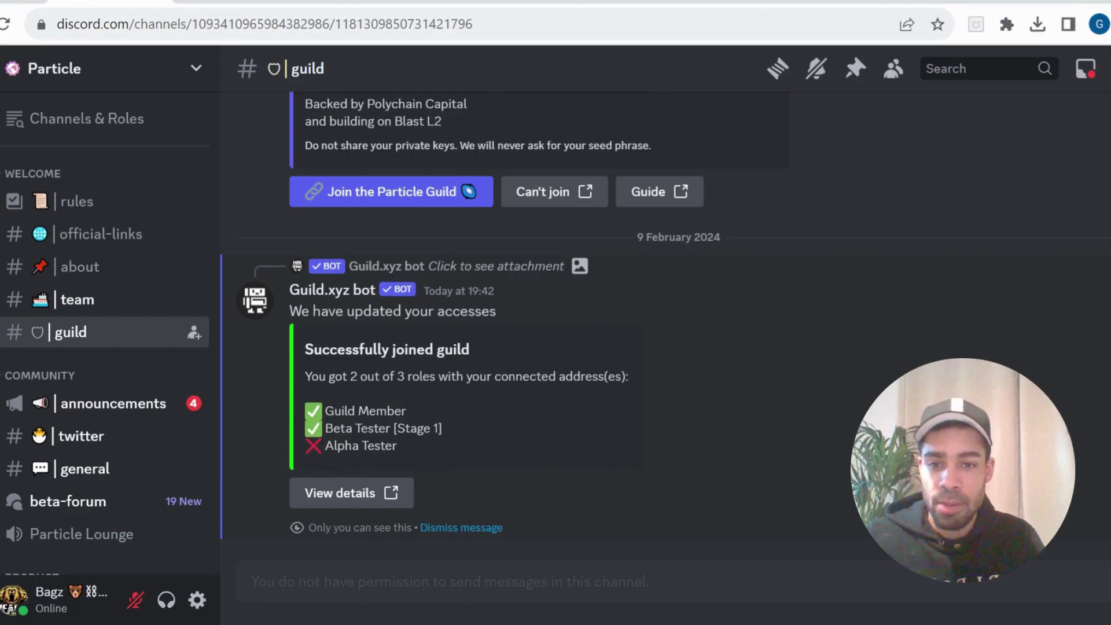
scroll(324, 418, up, 4)
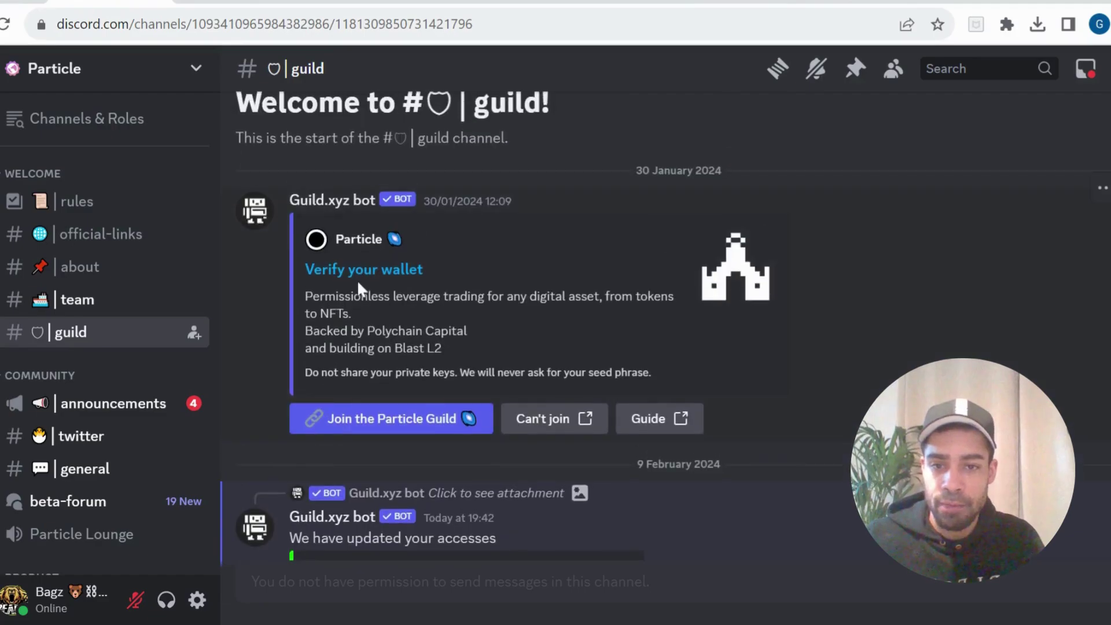
- Scroll the Particle guild's roles on Guild.xyz to confirm Guild Member and Beta Tester [Stage 1] access
key(ctrl+Tab)
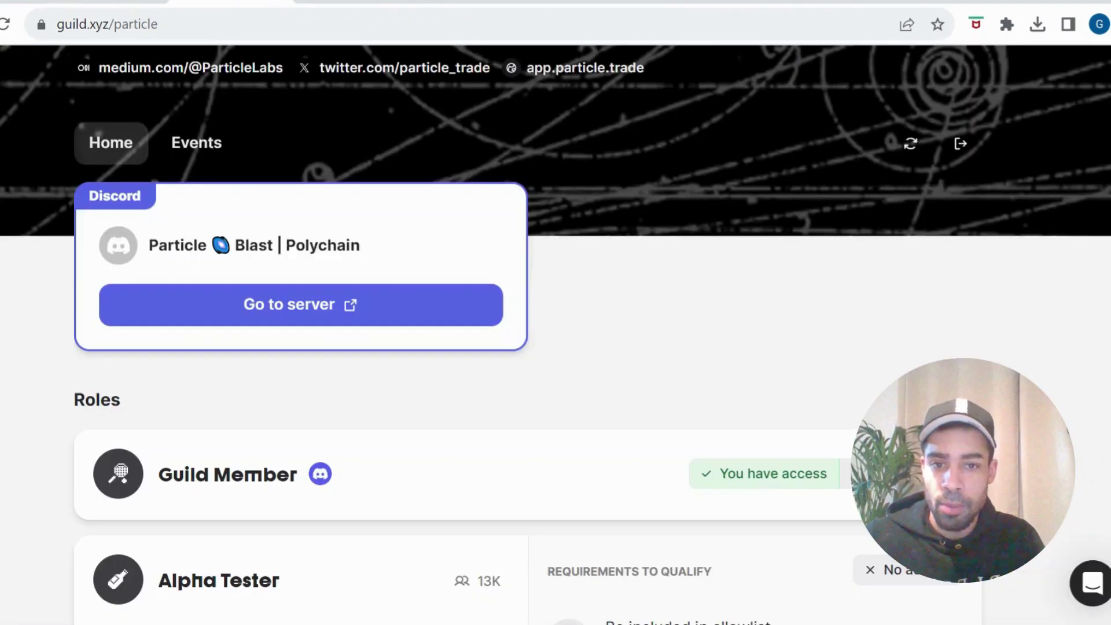
scroll(537, 356, down, 2)
scroll(535, 350, down, 1)
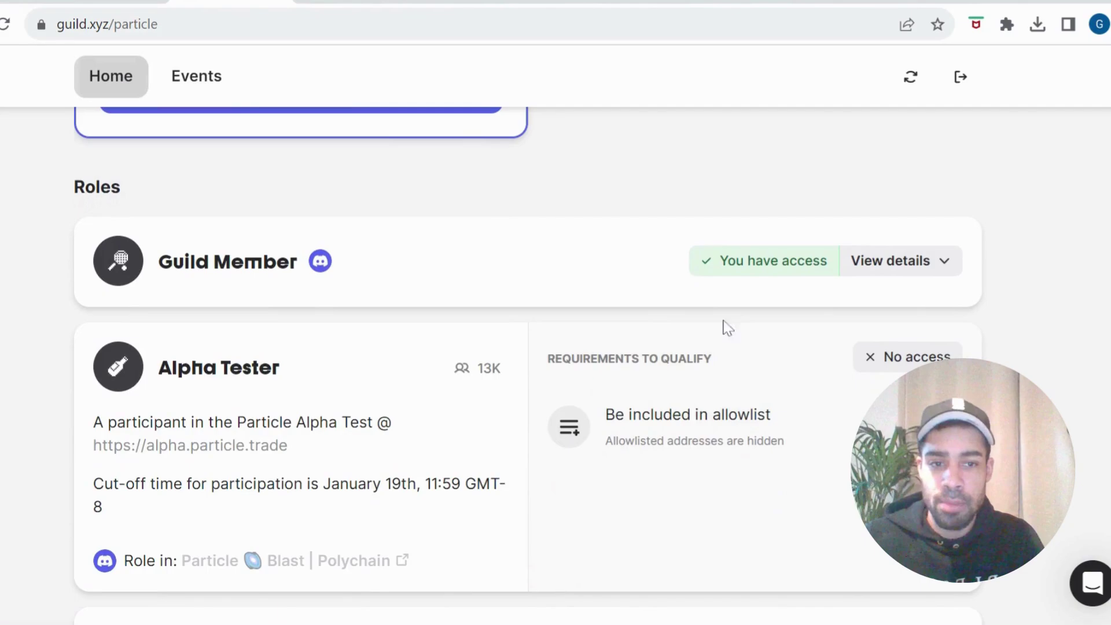
scroll(685, 275, down, 4)
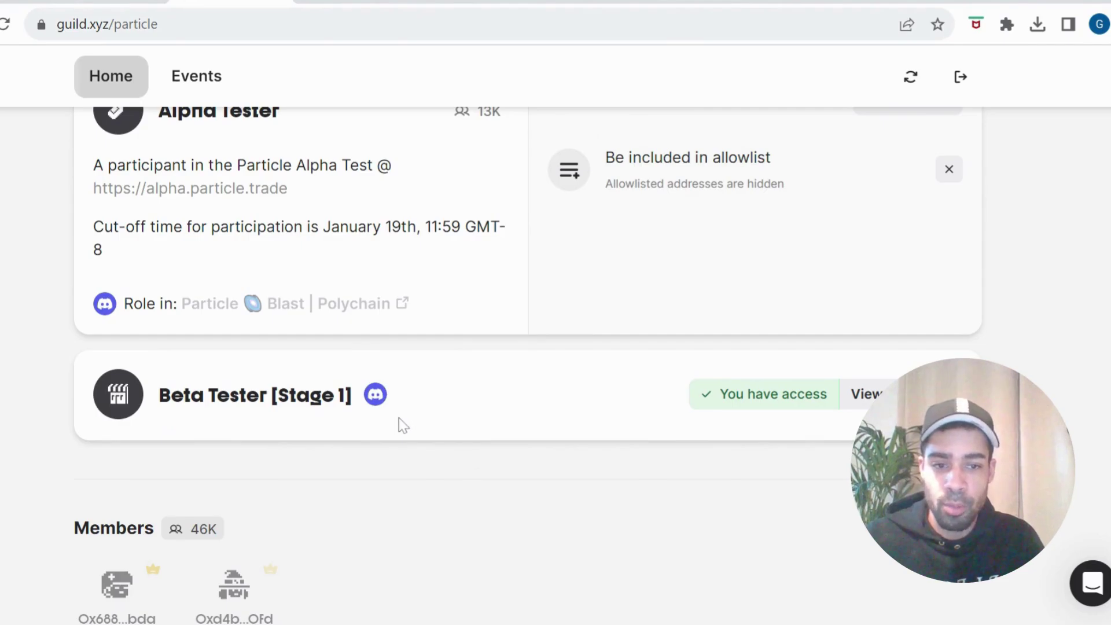
scroll(398, 418, up, 5)
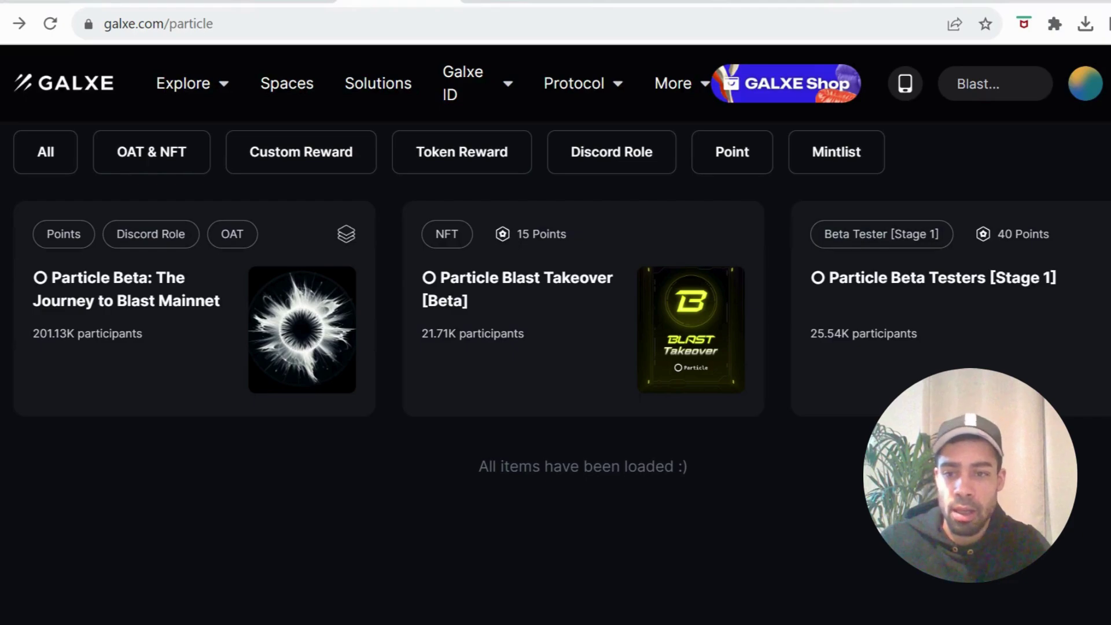
click(121, 365)
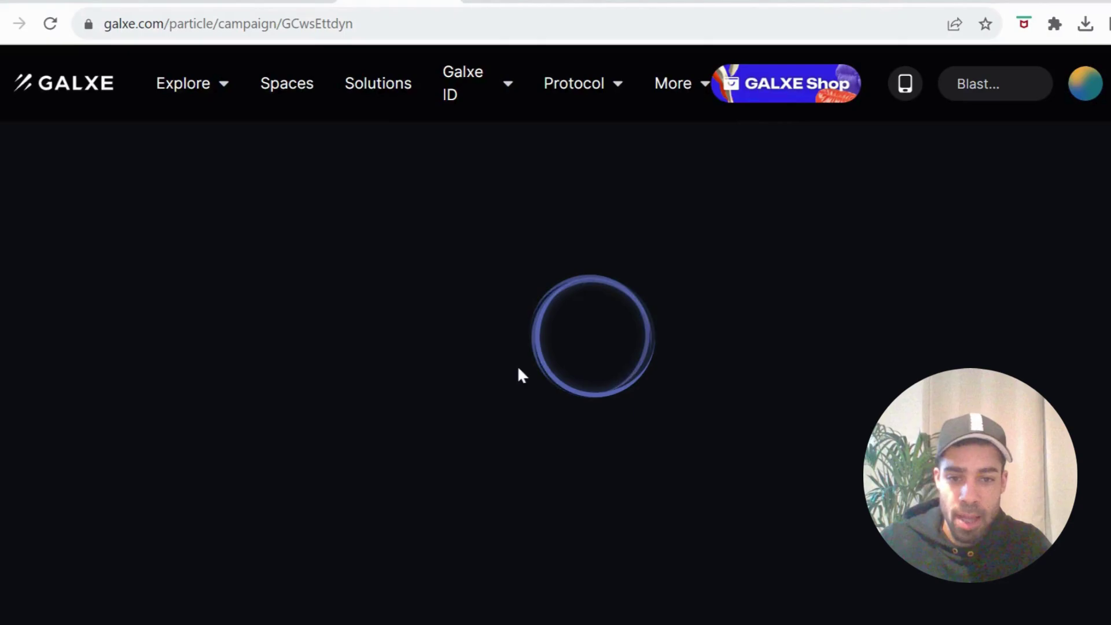
scroll(519, 373, down, 10)
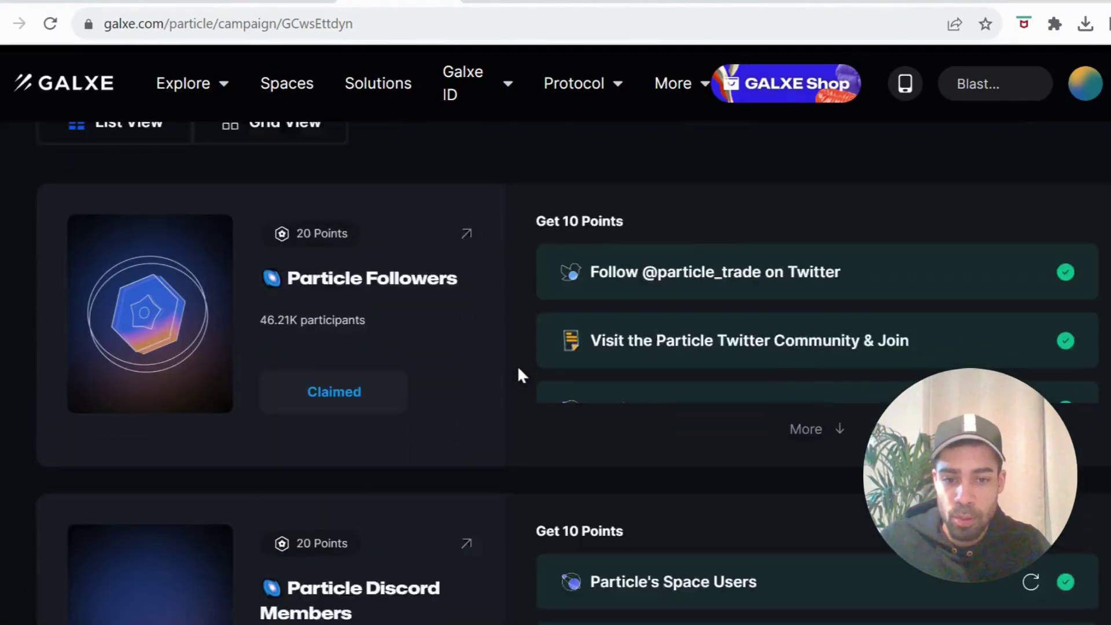
scroll(520, 373, down, 2)
scroll(519, 373, up, 1)
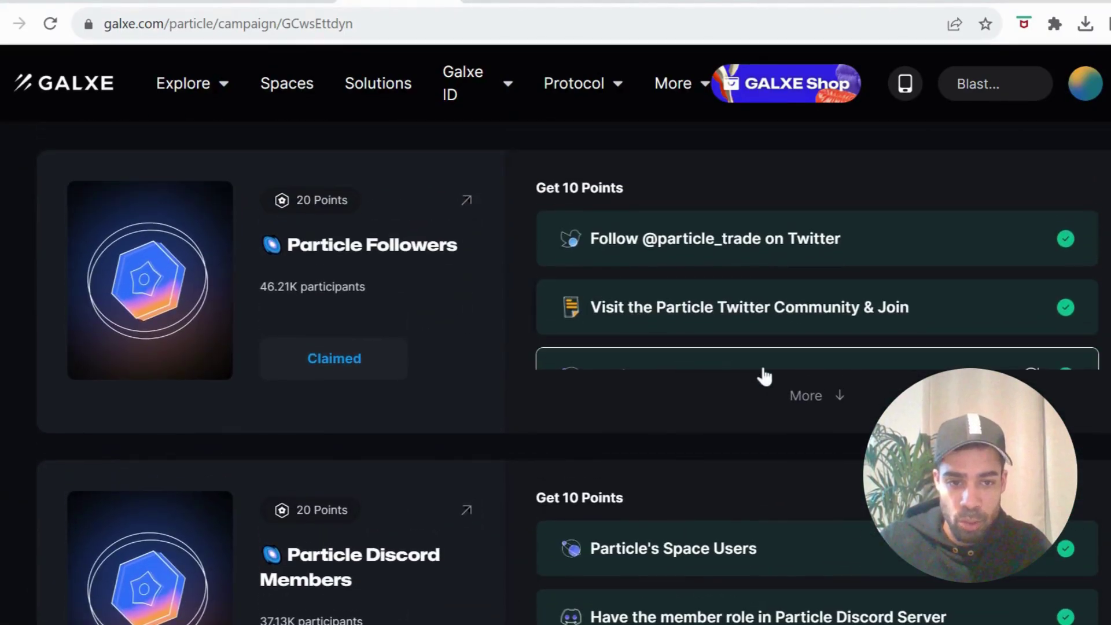
scroll(720, 317, down, 3)
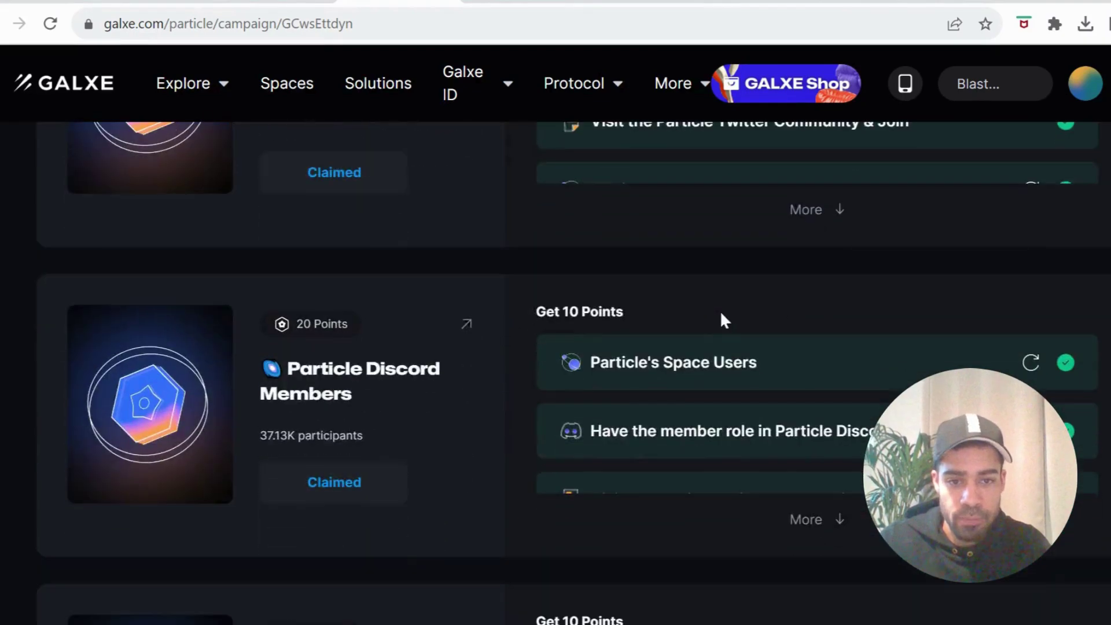
scroll(720, 316, down, 3)
scroll(602, 324, down, 3)
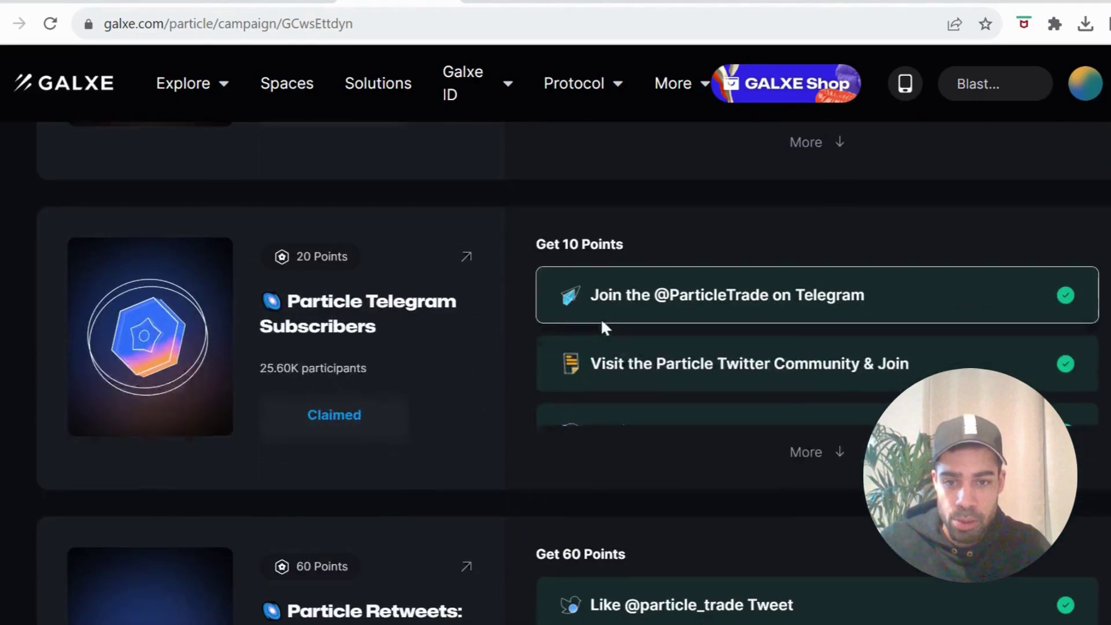
scroll(526, 437, down, 4)
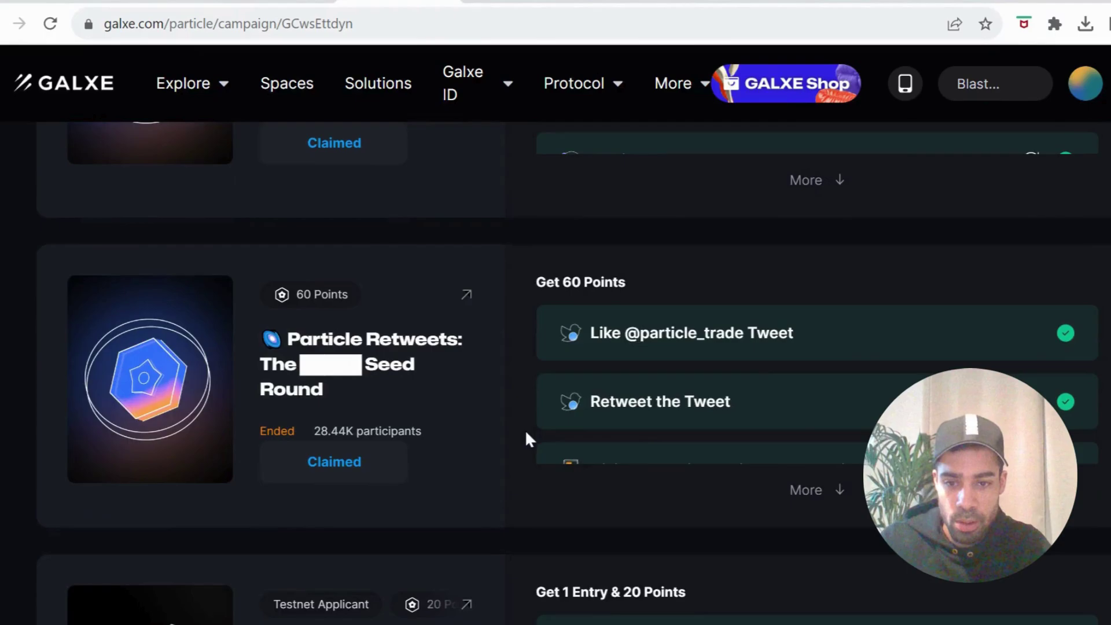
scroll(526, 430, down, 4)
scroll(526, 429, up, 3)
scroll(524, 411, down, 6)
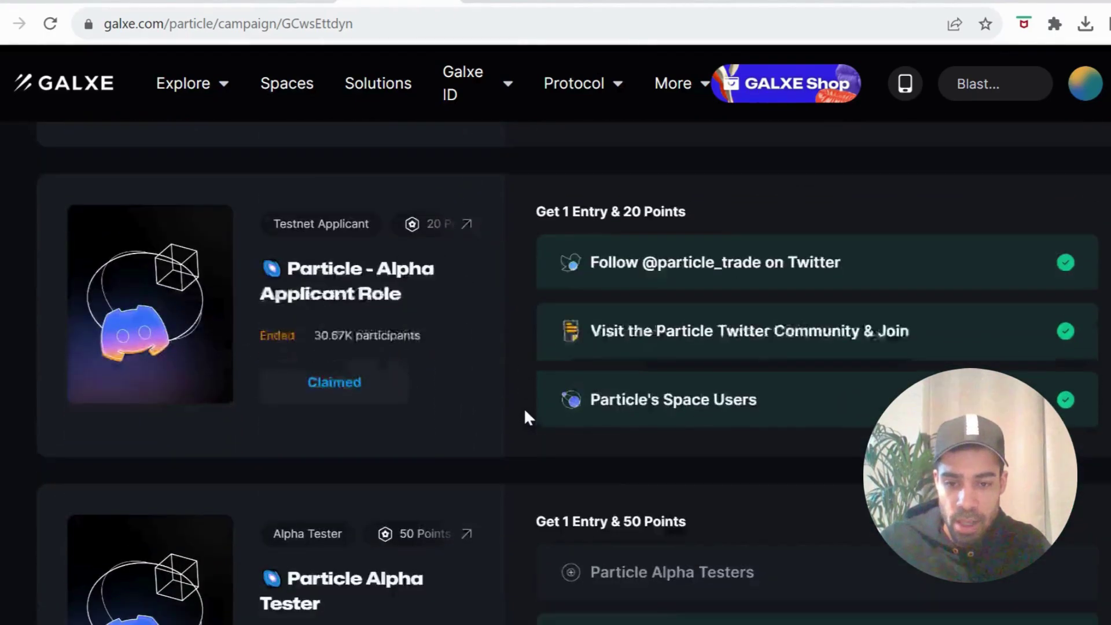
scroll(526, 416, down, 10)
scroll(526, 412, up, 20)
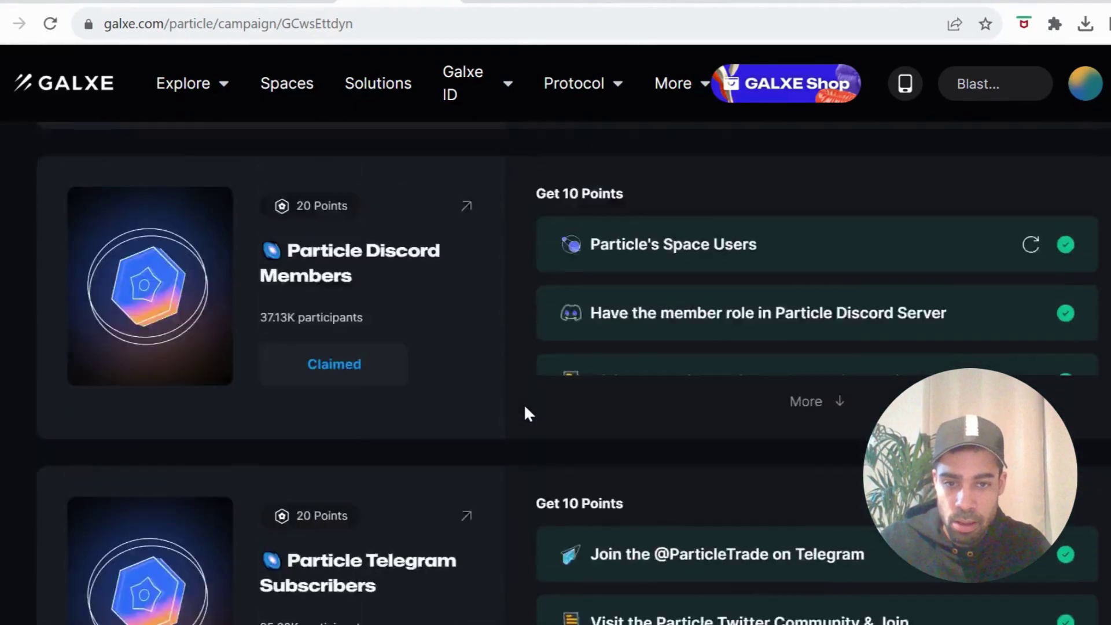
scroll(524, 406, up, 5)
key(alt+Left)
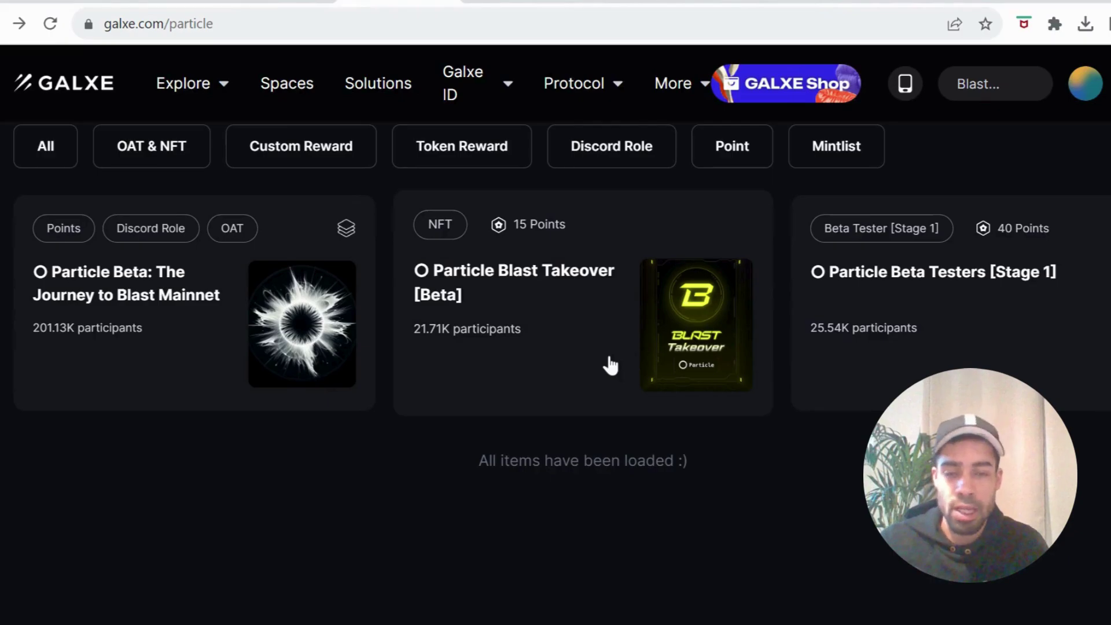
scroll(606, 364, up, 3)
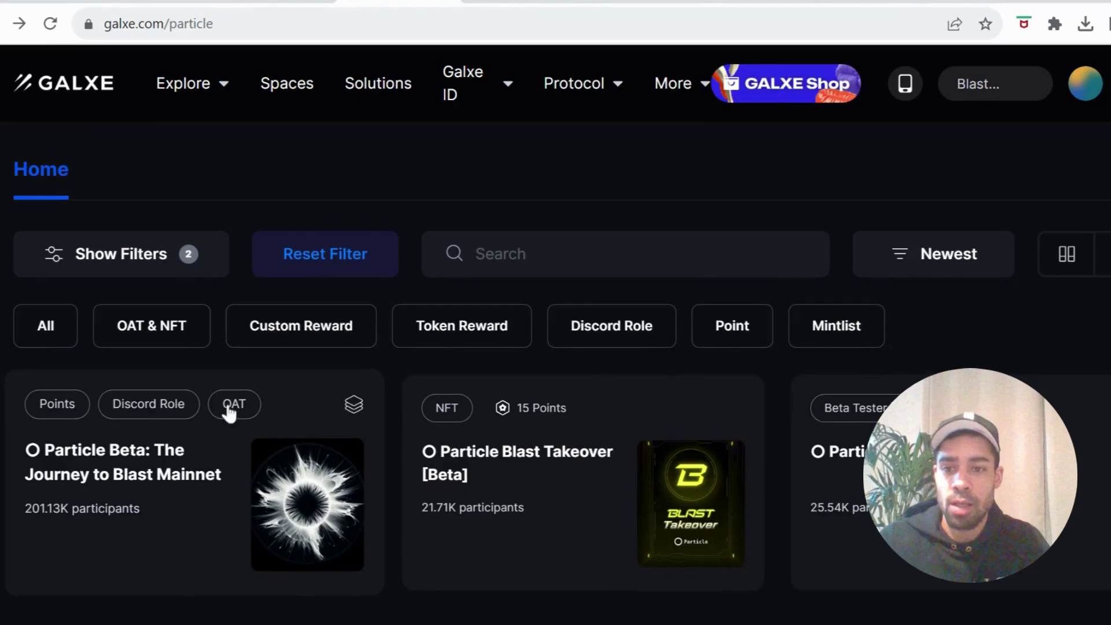
scroll(225, 406, up, 7)
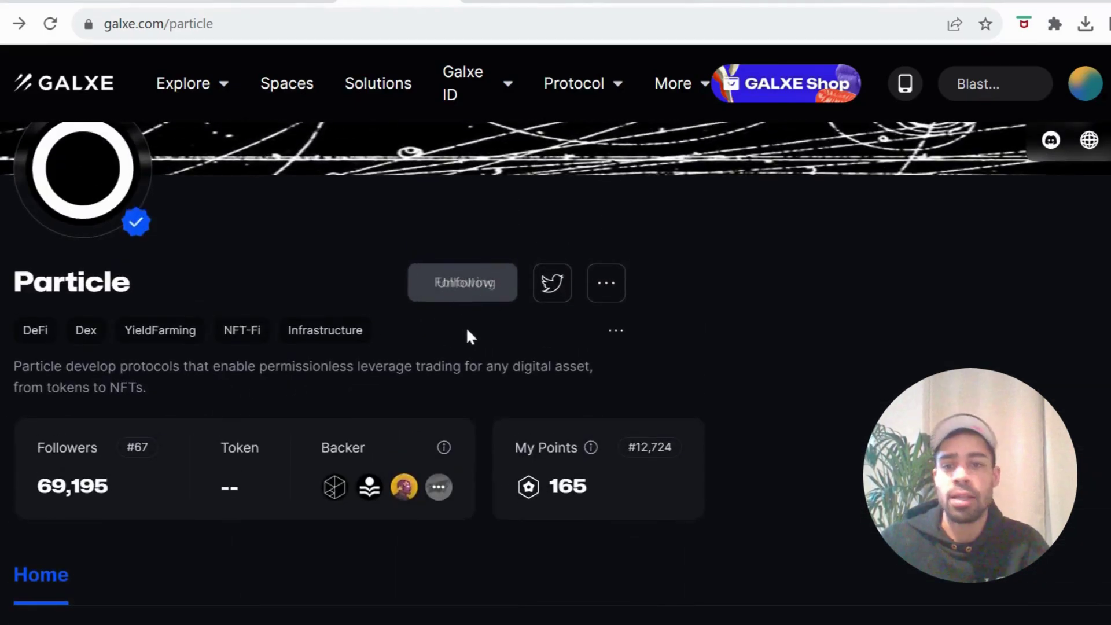